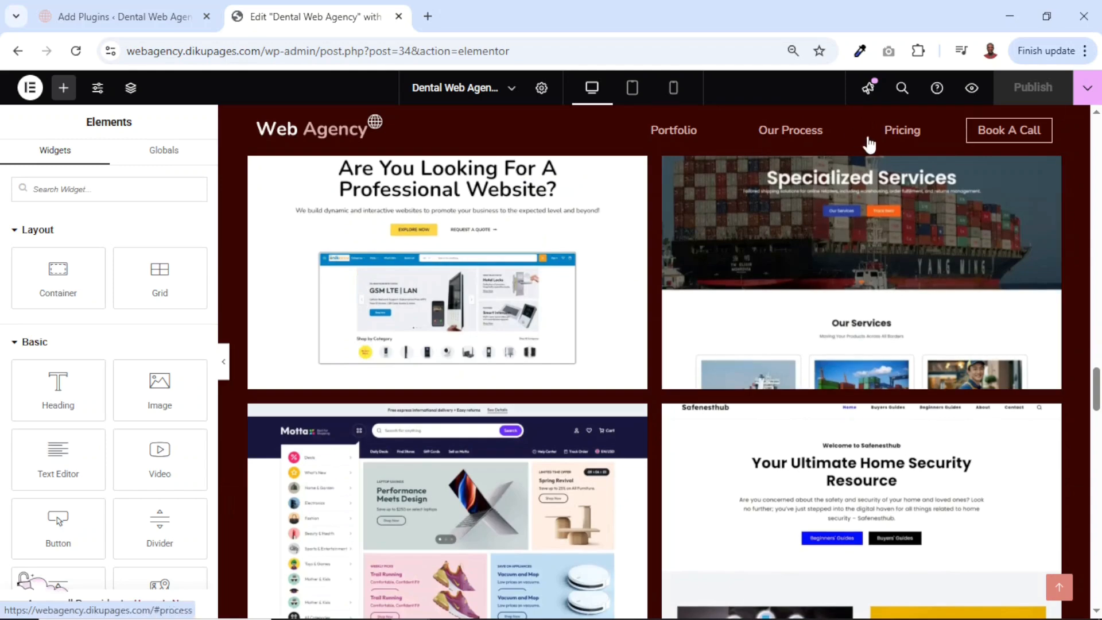
Preview the page in a new tab and test the header's Portfolio and Our Process links
scroll(831, 342, "up", 5)
scroll(835, 344, "up", 5)
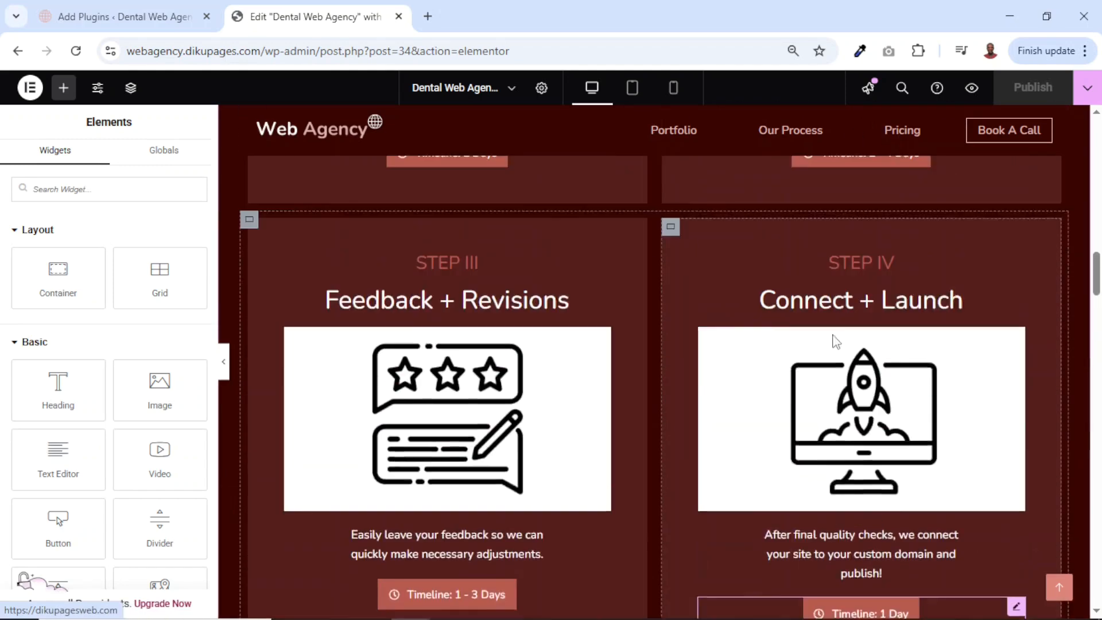
scroll(835, 344, "down", 5)
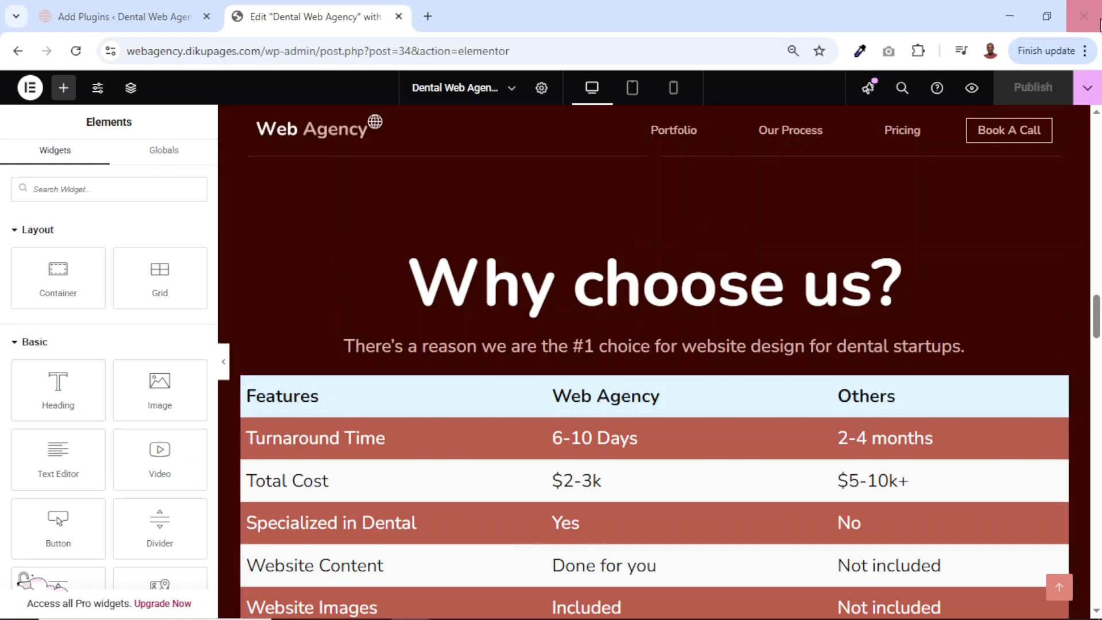
left_click(970, 89)
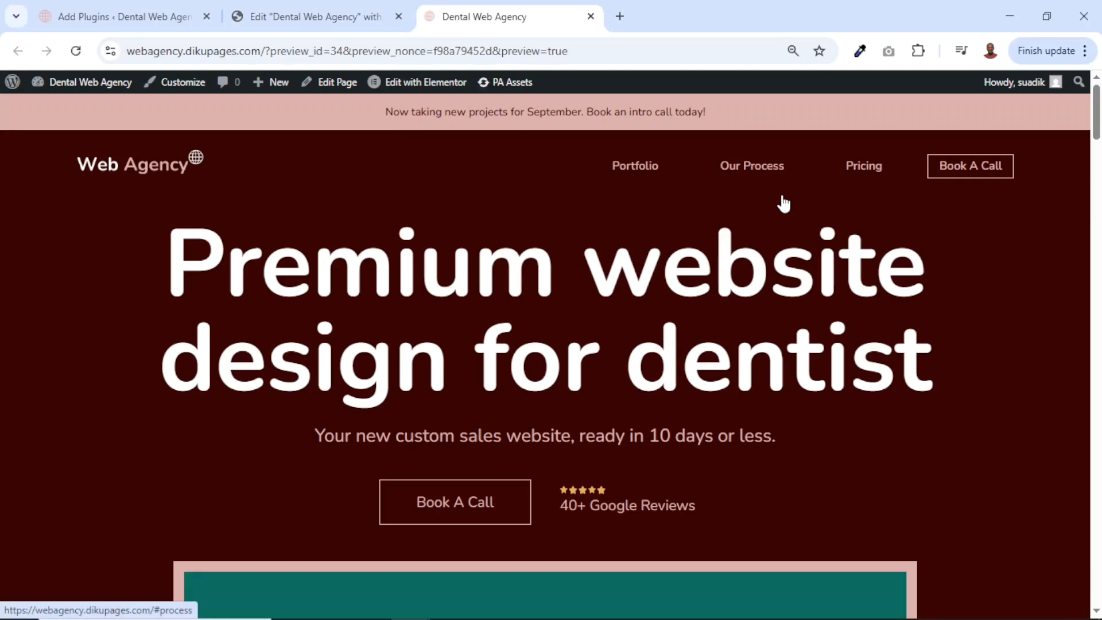
left_click(622, 205)
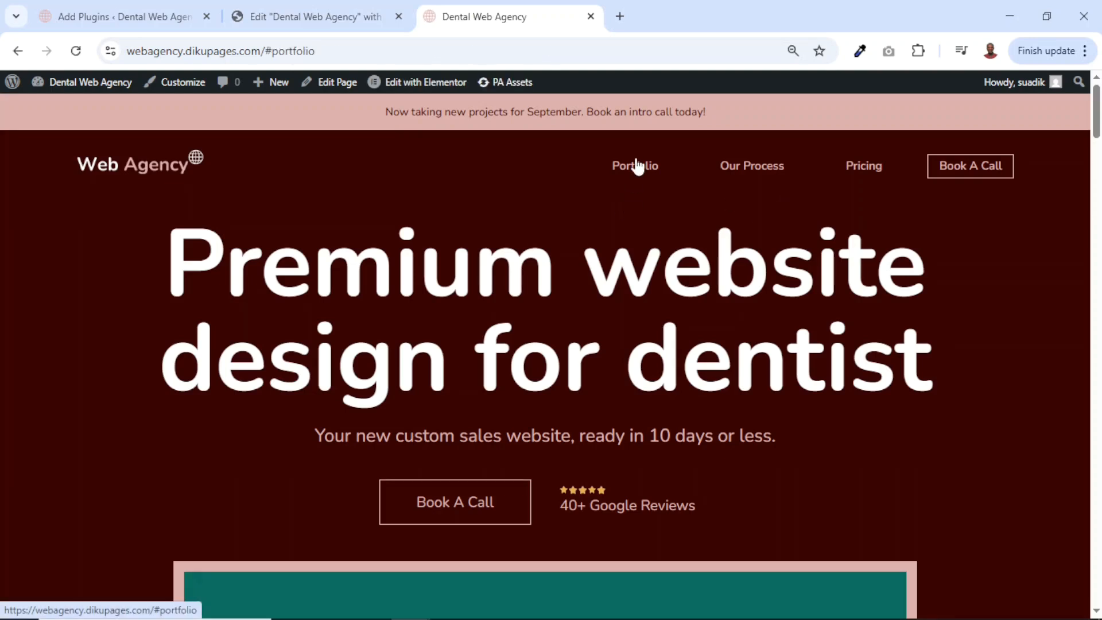
left_click(755, 173)
scroll(628, 226, "down", 10)
scroll(628, 226, "down", 5)
scroll(628, 226, "up", 15)
Return to the Elementor editor and add a Menu Anchor widget directly above the "See some of our recent work" heading
left_click(304, 17)
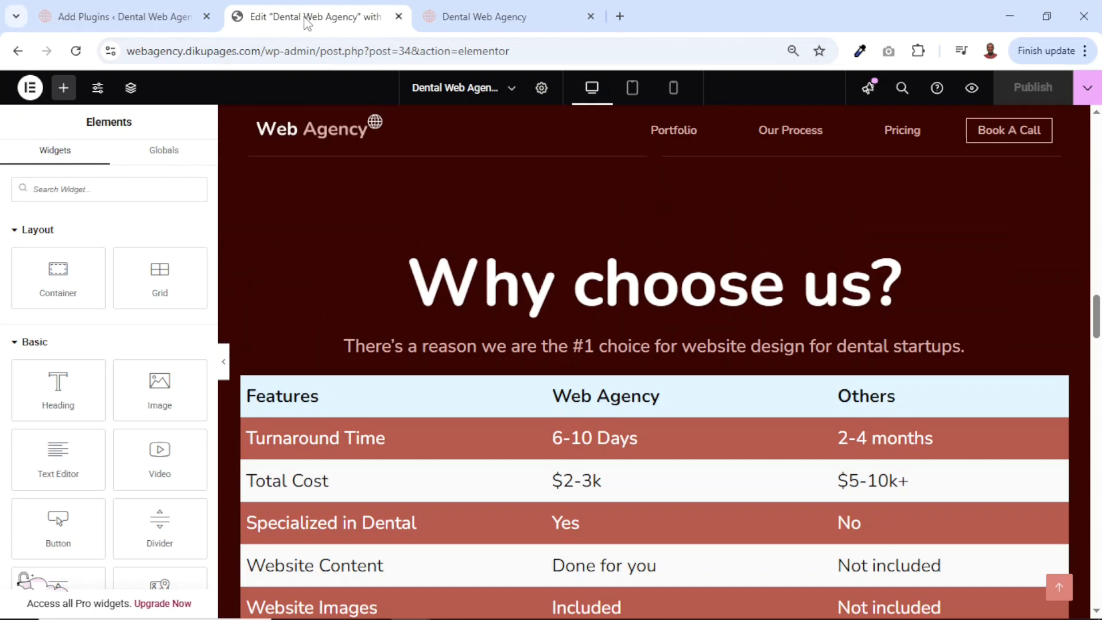
scroll(652, 340, "up", 15)
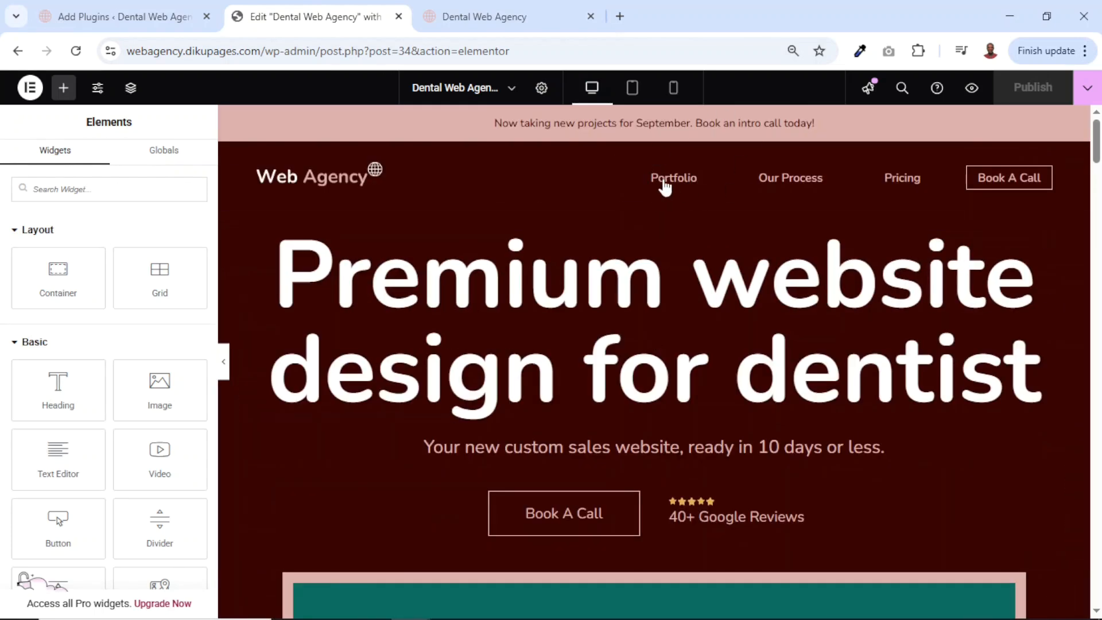
scroll(657, 304, "down", 12)
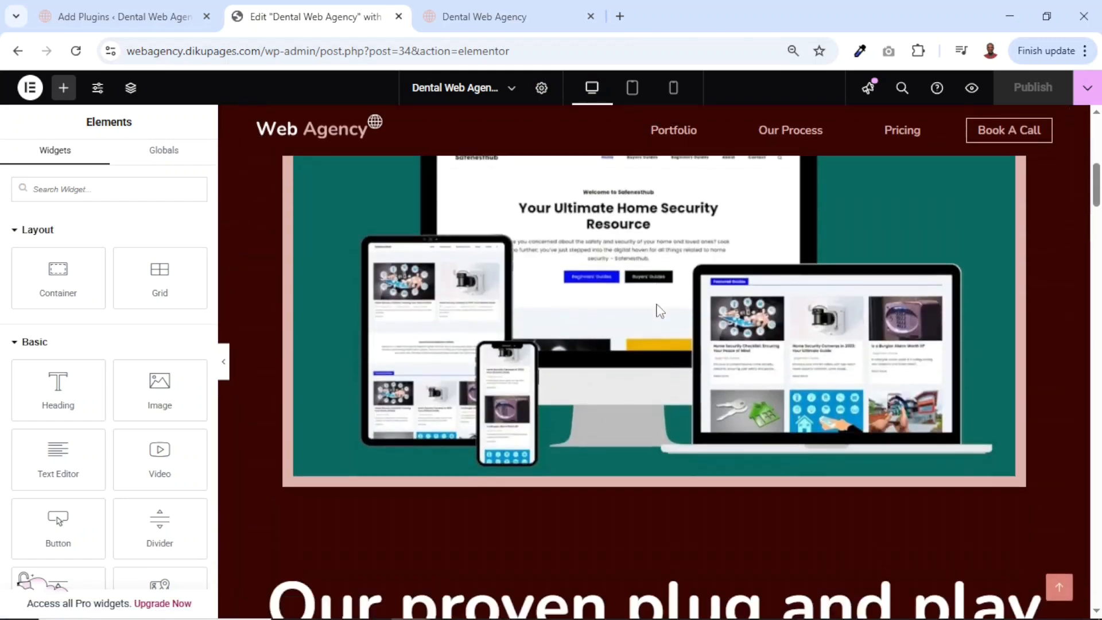
scroll(657, 310, "down", 15)
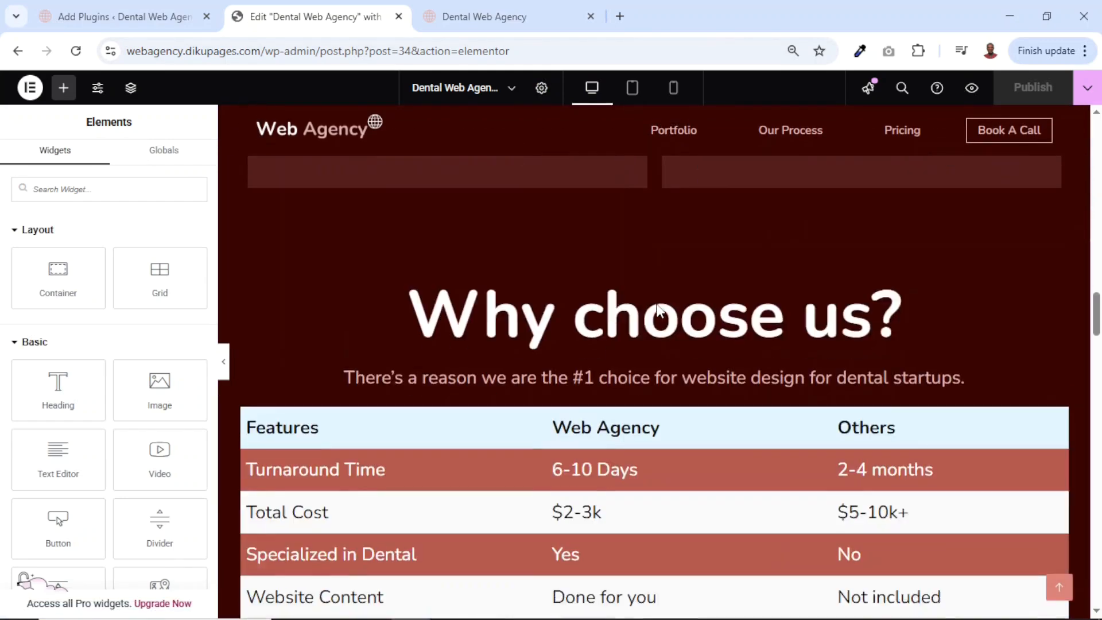
scroll(657, 309, "up", 6)
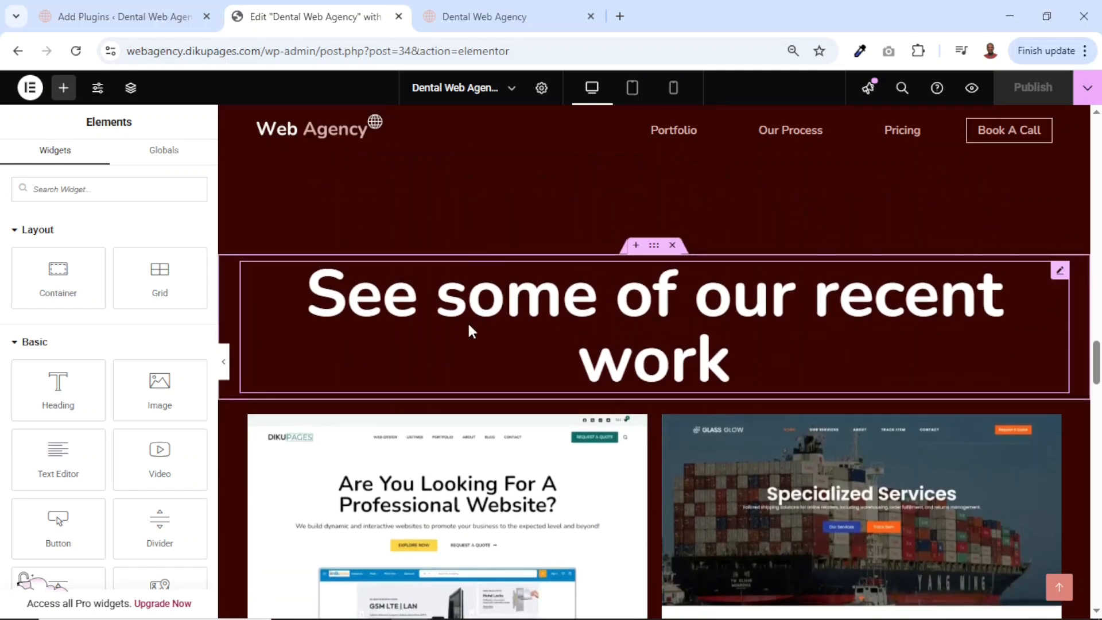
left_click(84, 191)
type("anchor")
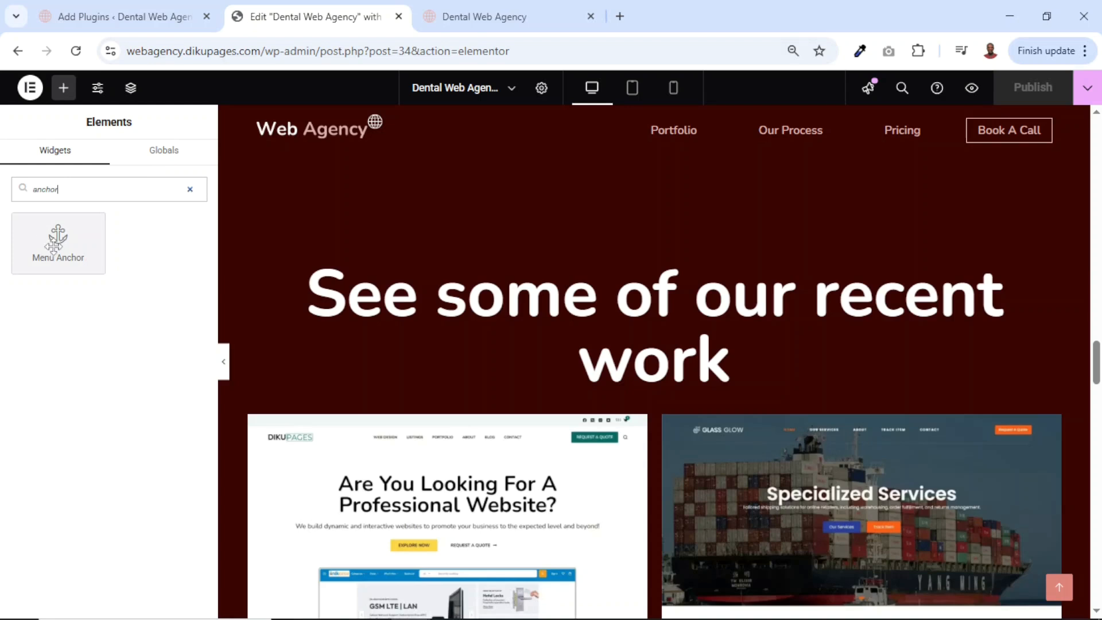
left_click_drag(57, 244, 574, 278)
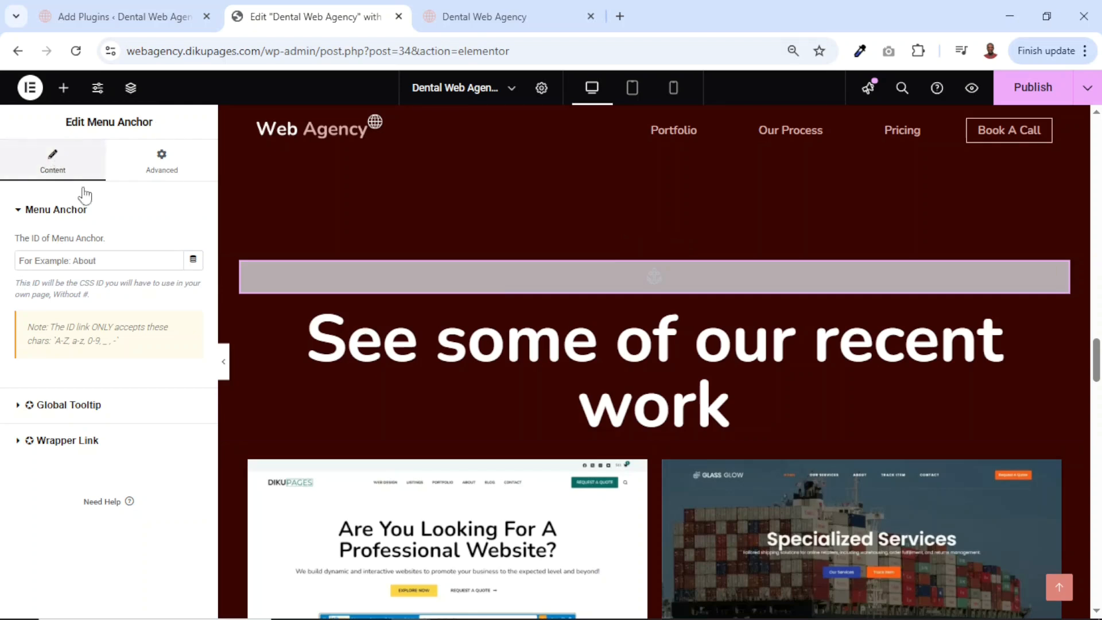
Set the ID of the menu anchor above the recent work heading to "portfolio" and publish the page
left_click(71, 262)
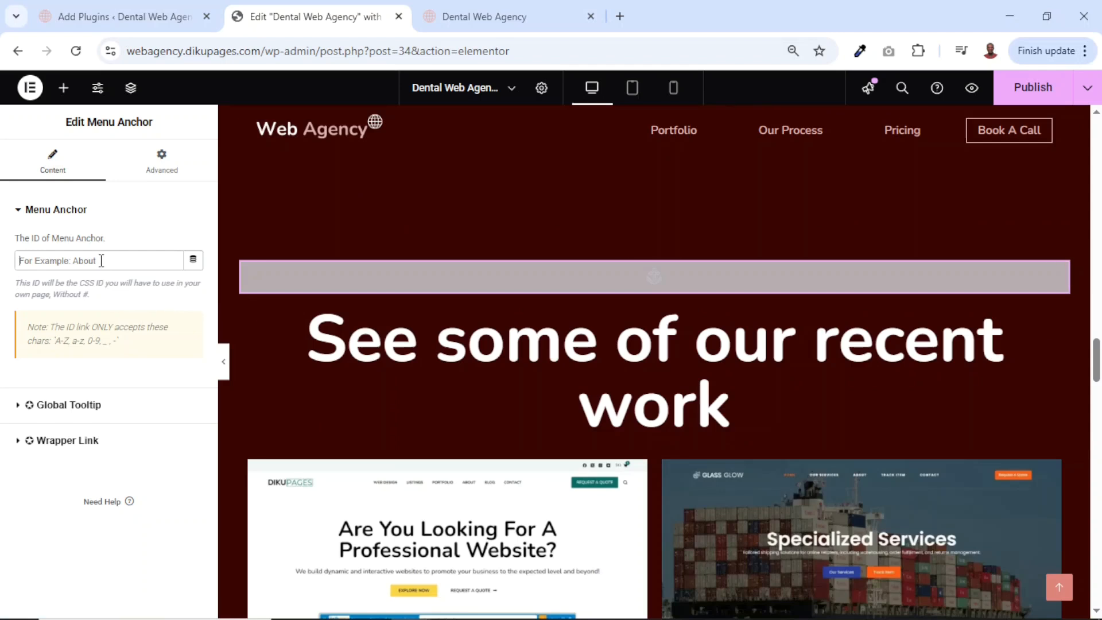
left_click(101, 260)
type("portfolio")
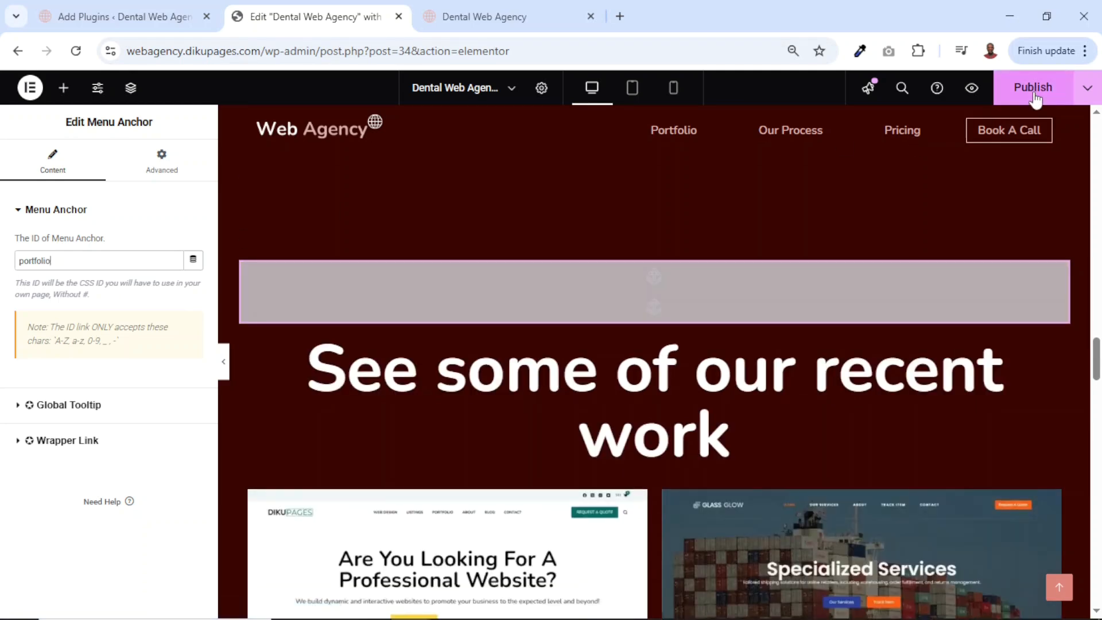
left_click(1035, 97)
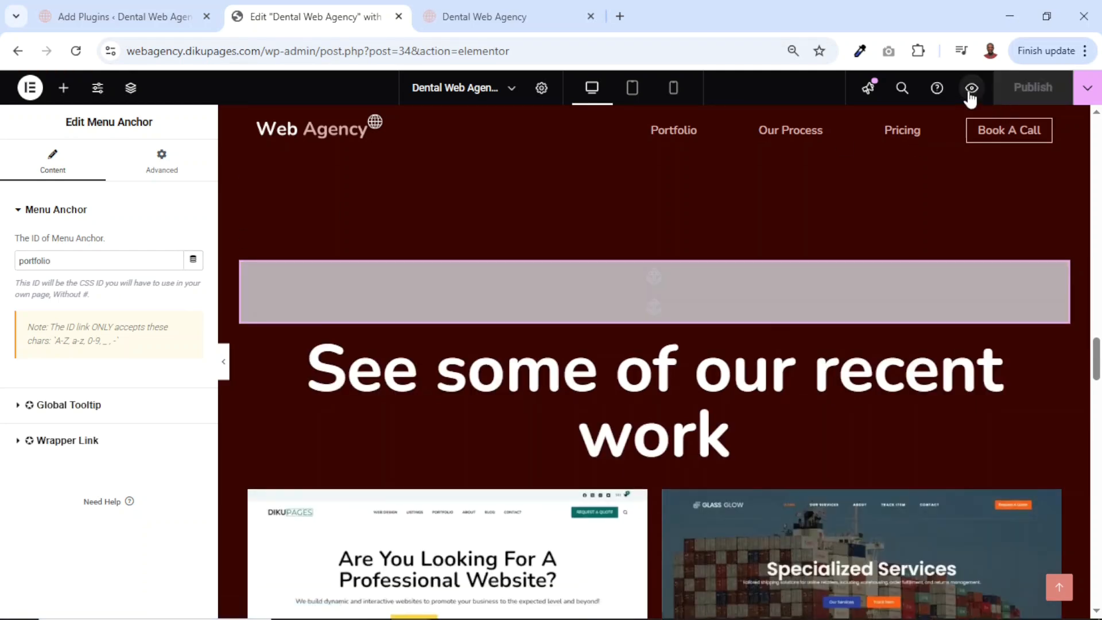
Preview the published page and test that the header's Portfolio link jumps to the recent work section
left_click(969, 90)
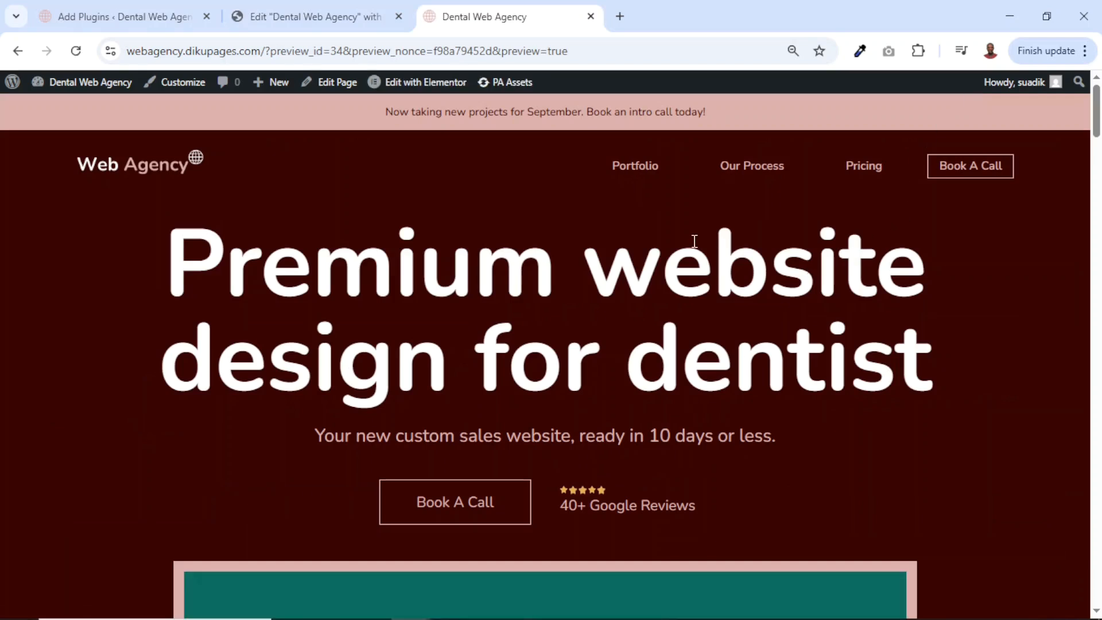
left_click(636, 168)
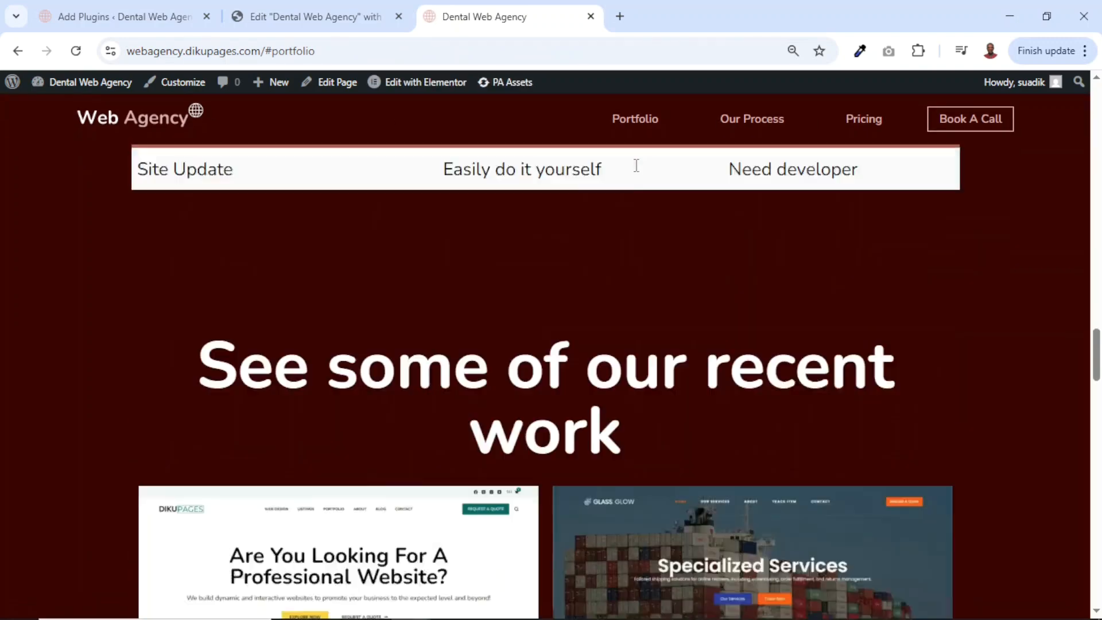
scroll(581, 345, "down", 5)
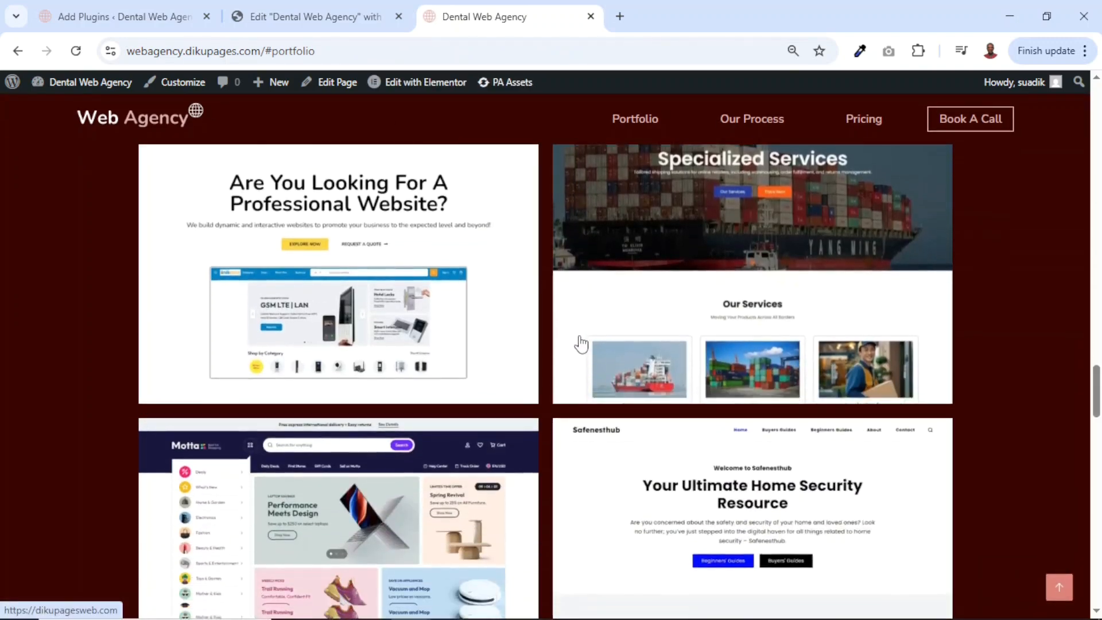
scroll(580, 343, "up", 8)
scroll(582, 342, "down", 3)
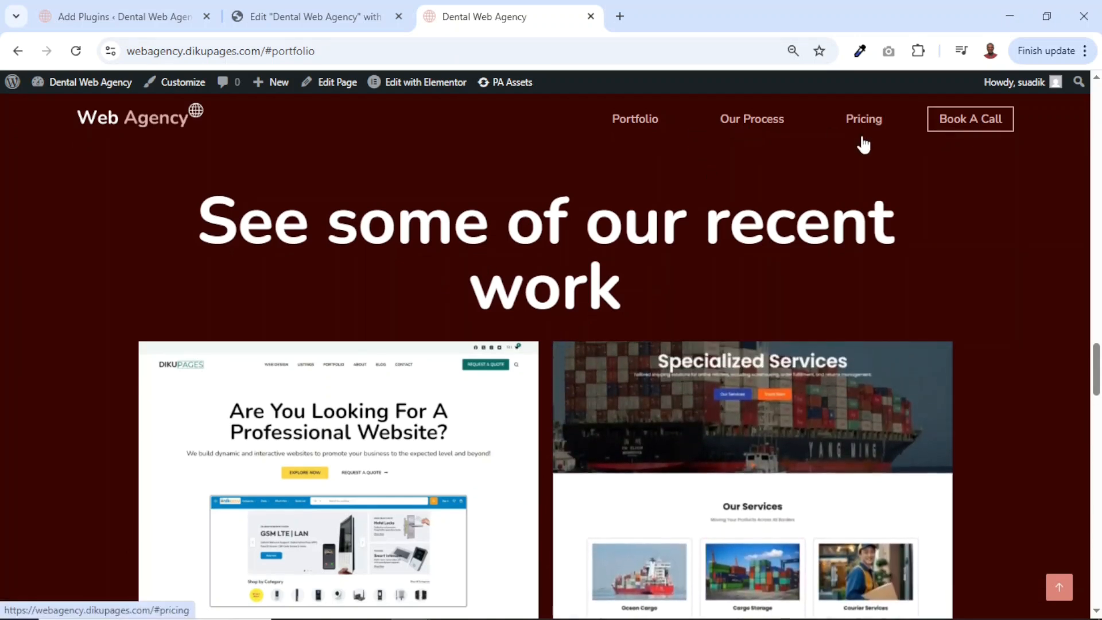
Back in the Elementor editor, add a Menu Anchor widget above the "Our proven plug and play website system" heading
left_click(330, 17)
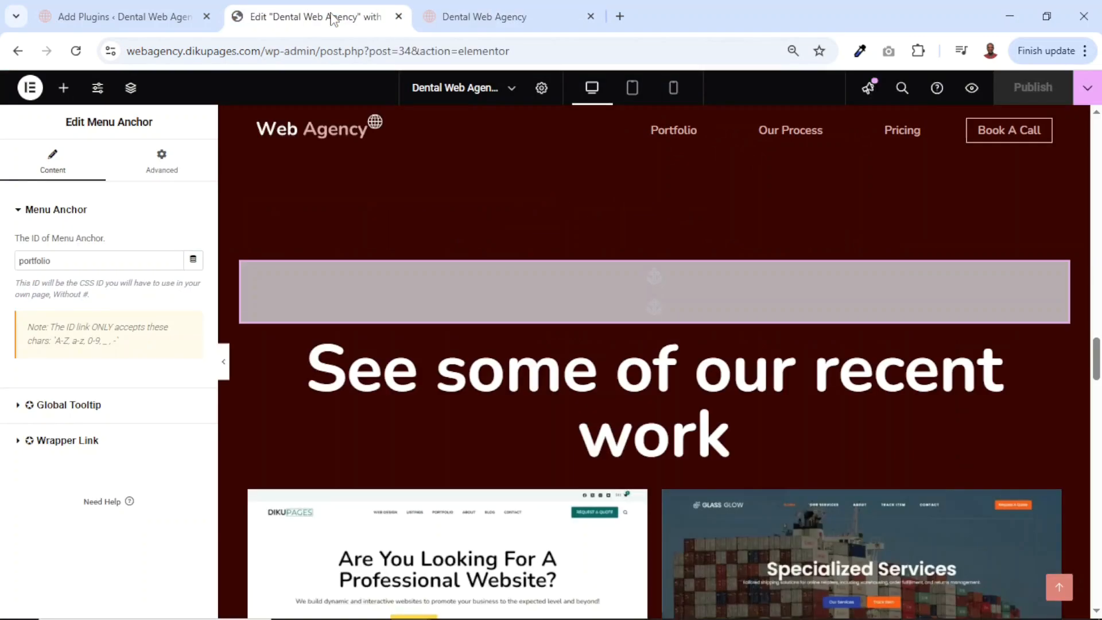
scroll(663, 338, "down", 10)
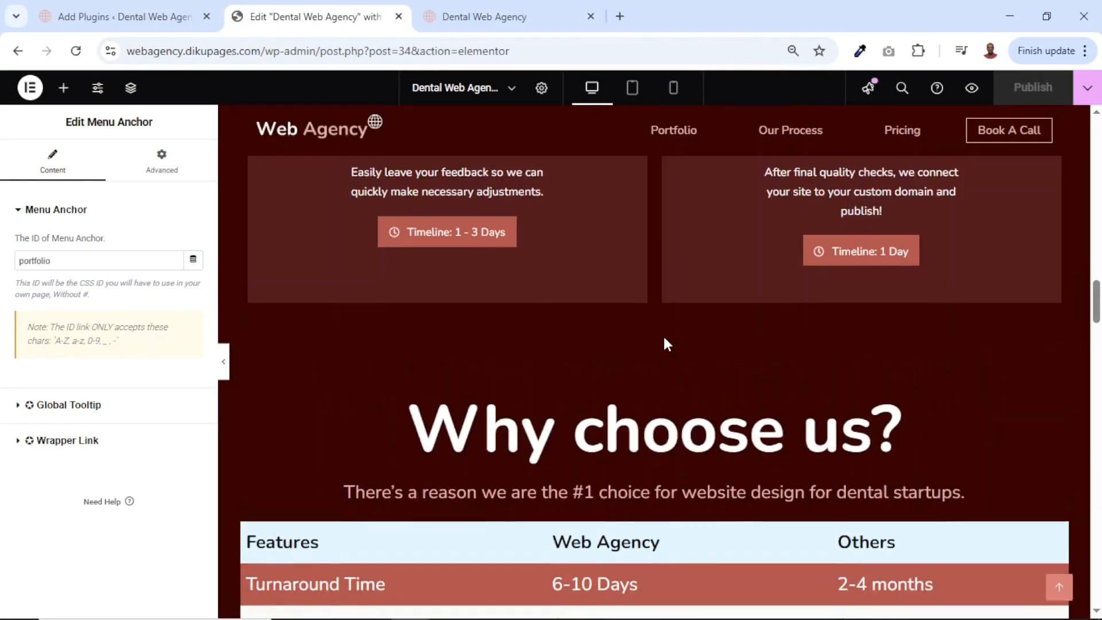
scroll(663, 335, "up", 5)
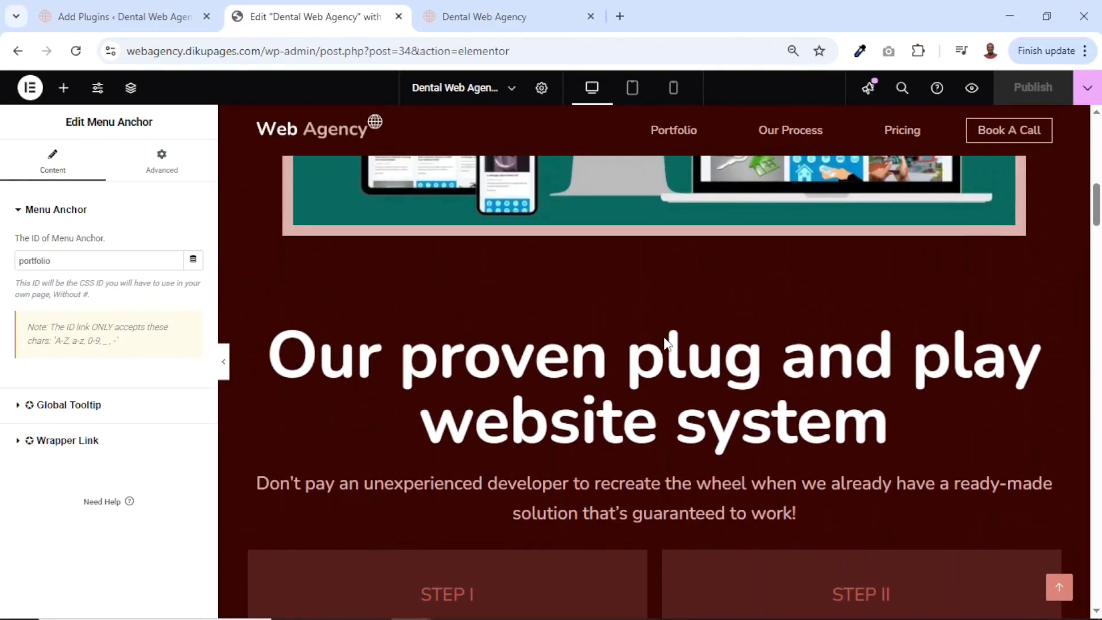
left_click(65, 97)
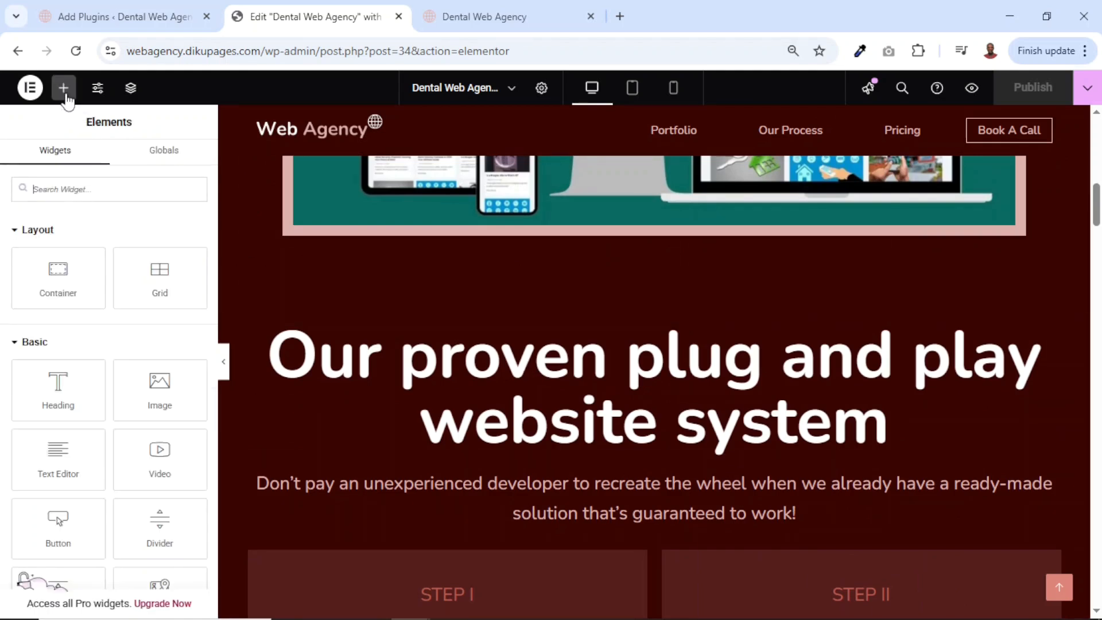
left_click(113, 194)
type("ancho")
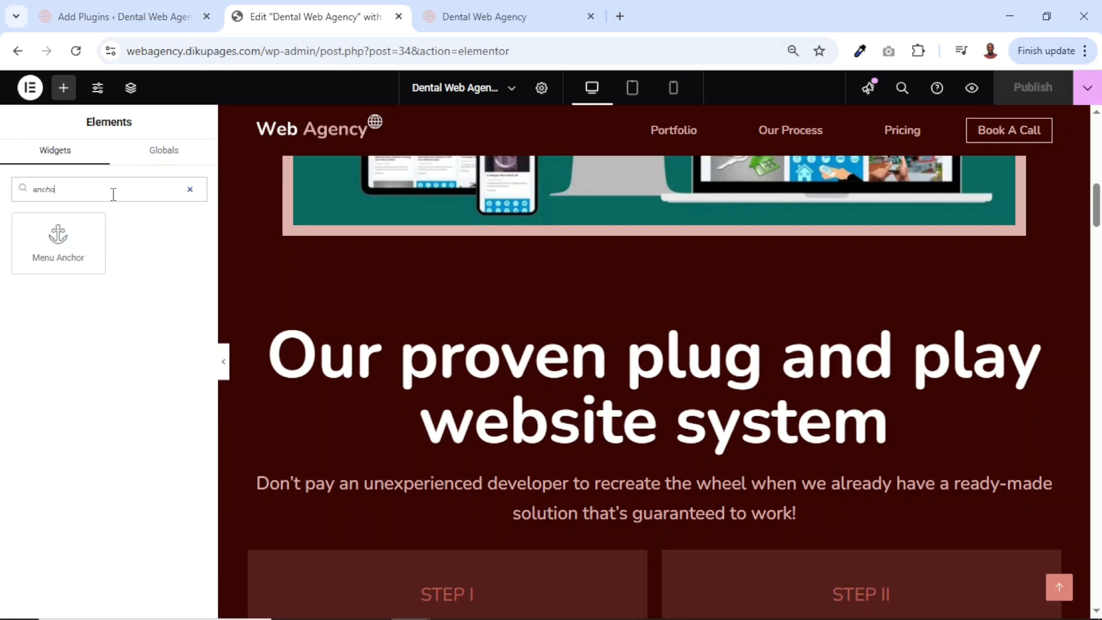
left_click_drag(38, 272, 519, 334)
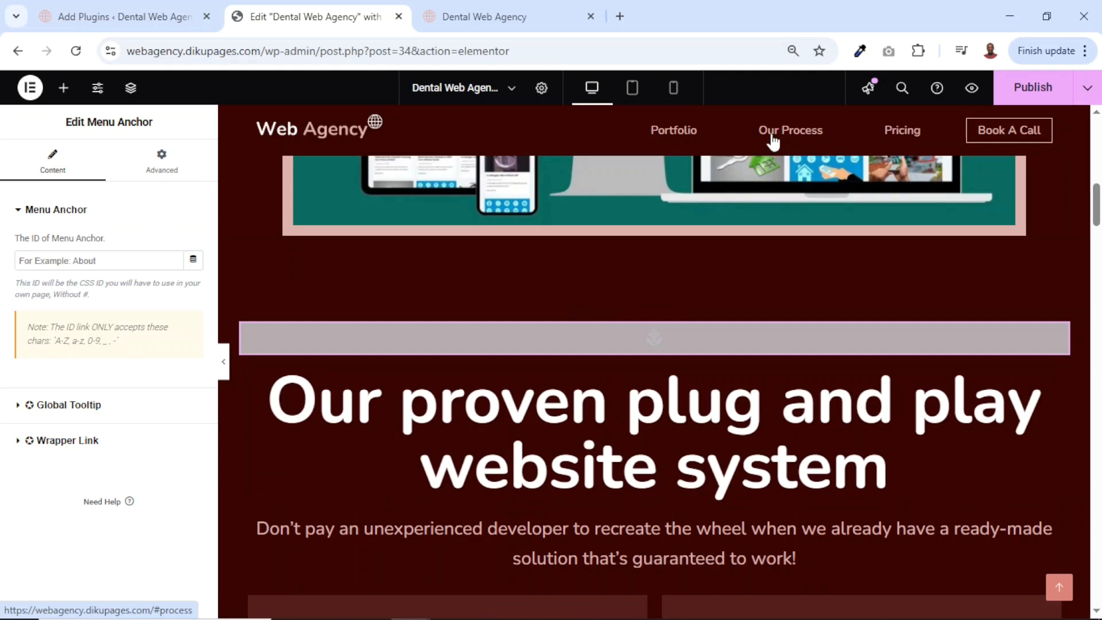
Set the ID of the menu anchor above the website system heading to "process"
left_click(101, 262)
type("process")
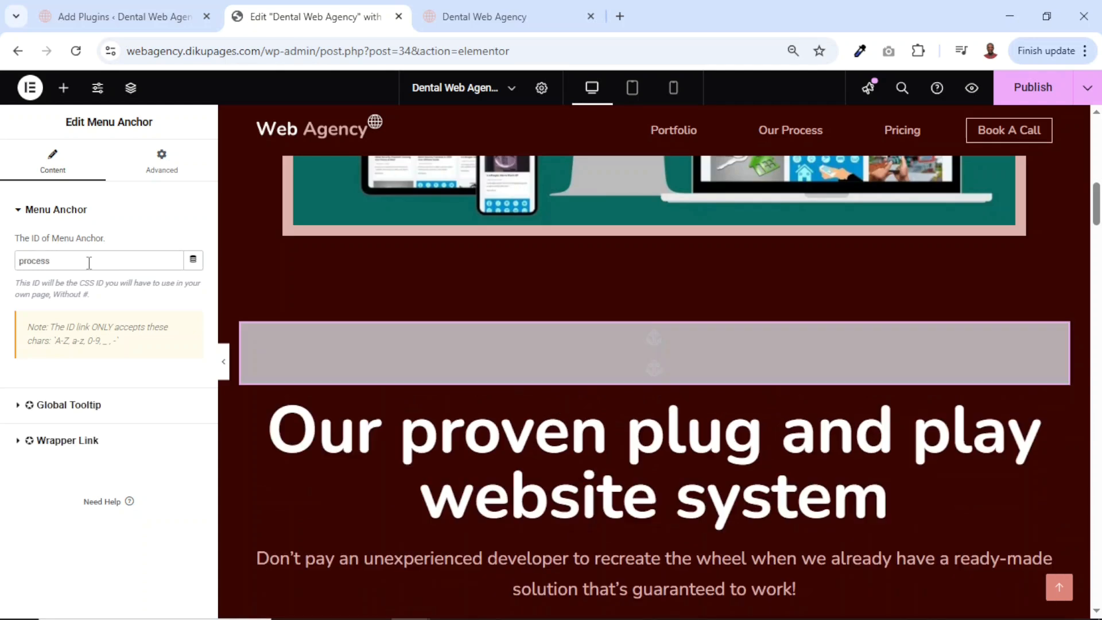
left_click_drag(89, 262, 19, 266)
left_click(98, 260)
left_click_drag(63, 260, 9, 266)
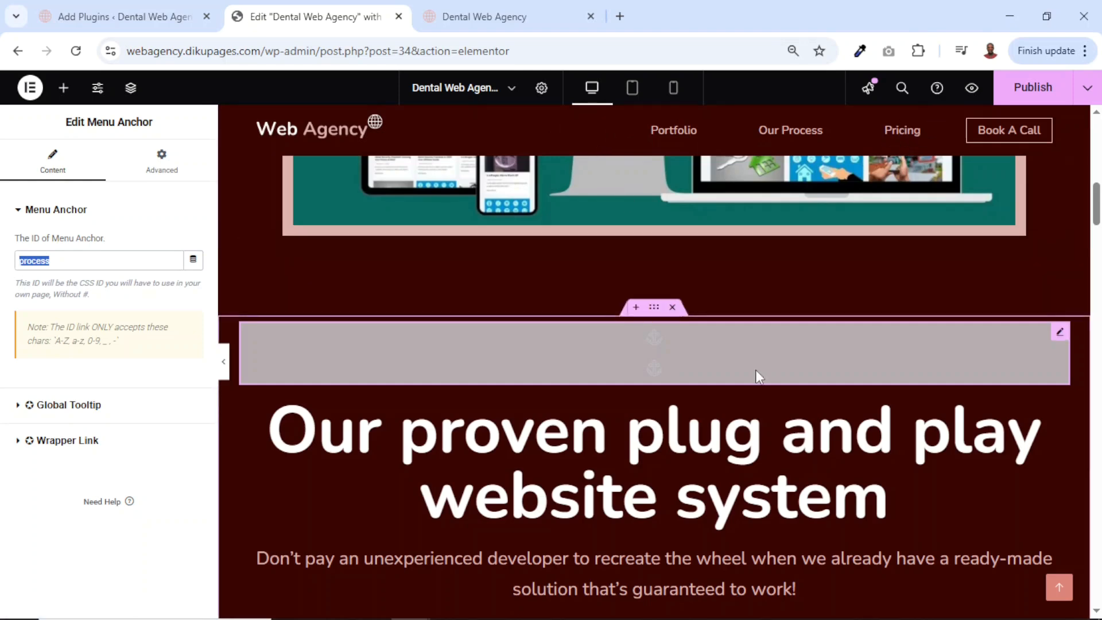
Add a Menu Anchor widget directly above the "Why choose us?" heading
scroll(757, 372, "down", 20)
scroll(755, 374, "down", 4)
scroll(755, 374, "up", 6)
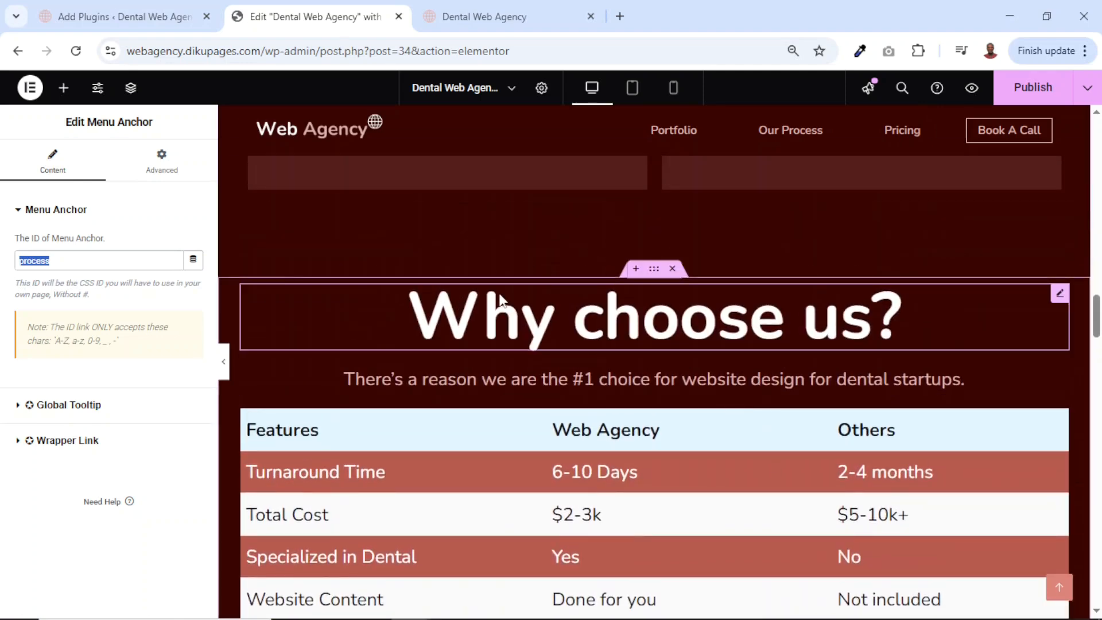
left_click(64, 92)
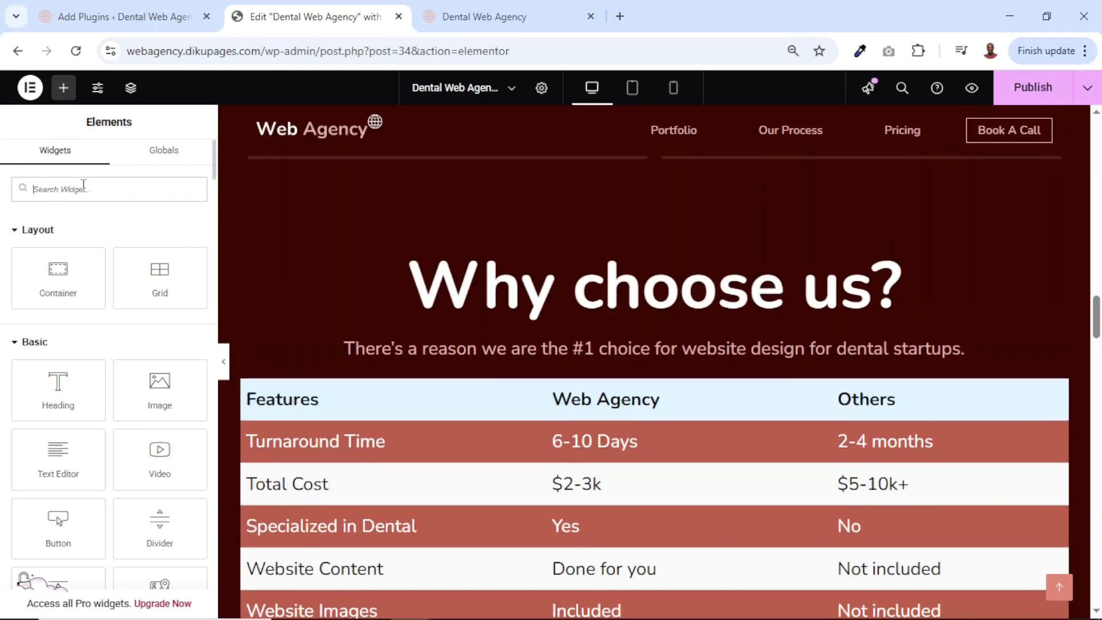
type("ancho")
left_click_drag(59, 230, 488, 256)
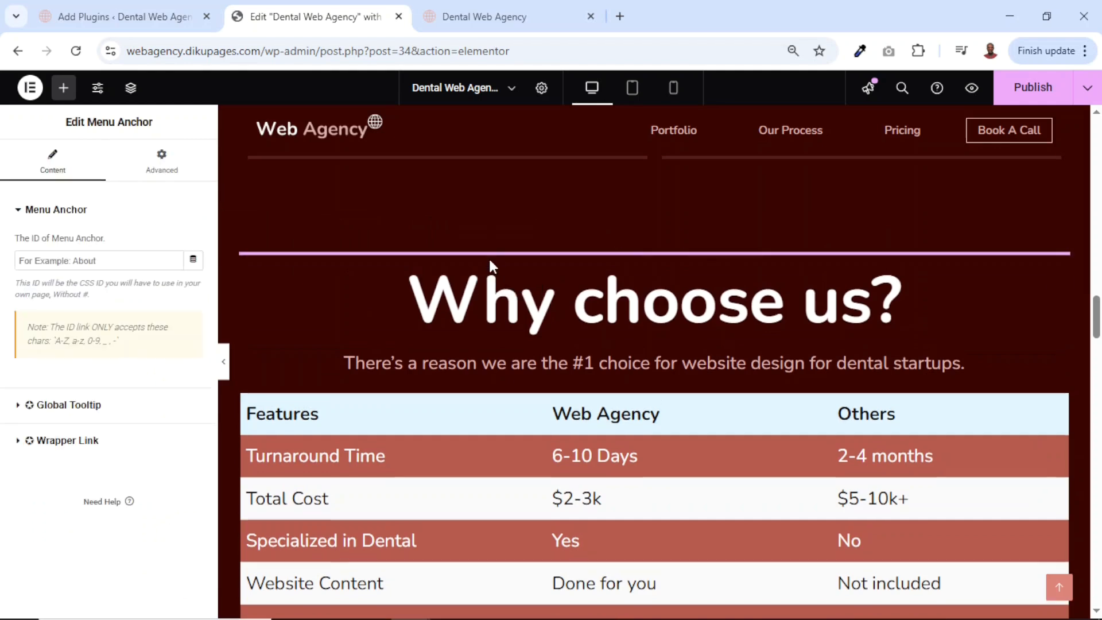
Set the ID of the menu anchor above "Why choose us?" to "pricing" and publish the page
left_click(102, 261)
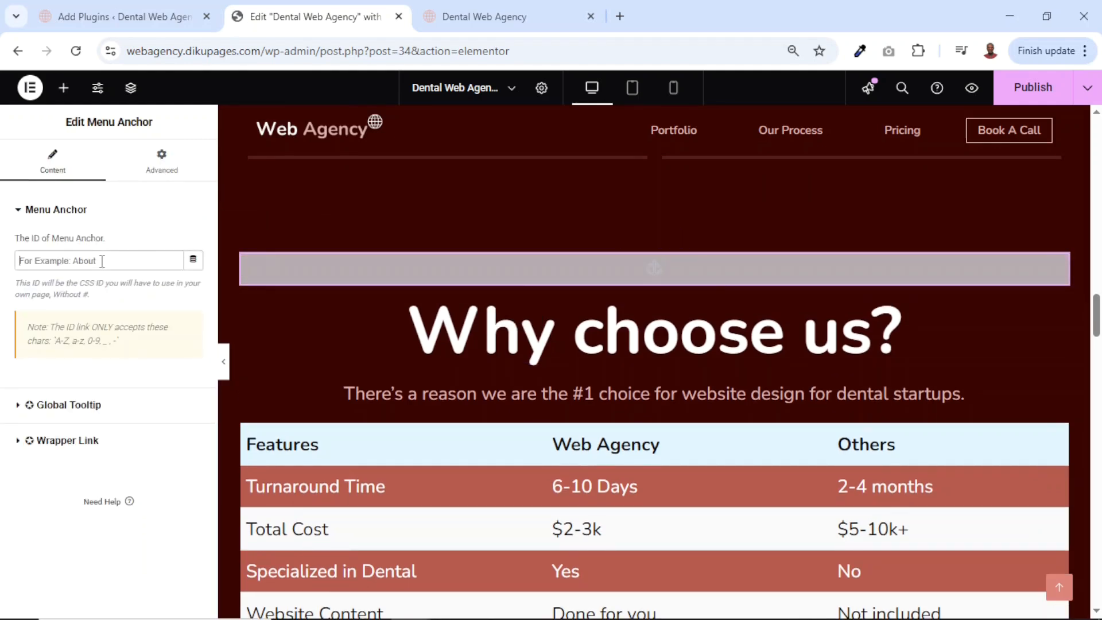
type("pricing")
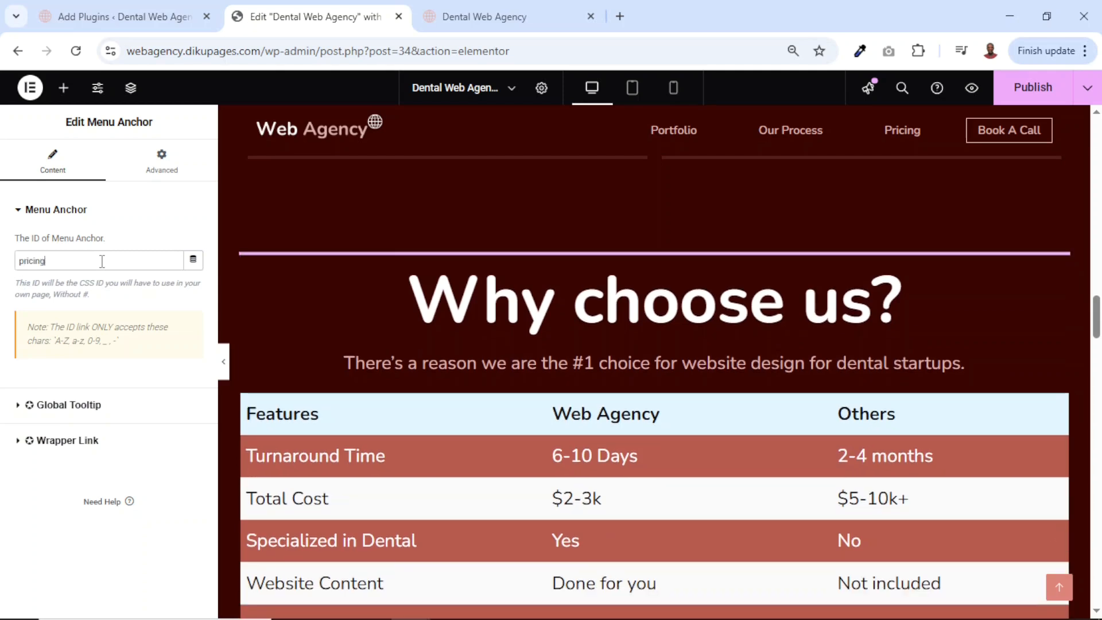
left_click(1036, 91)
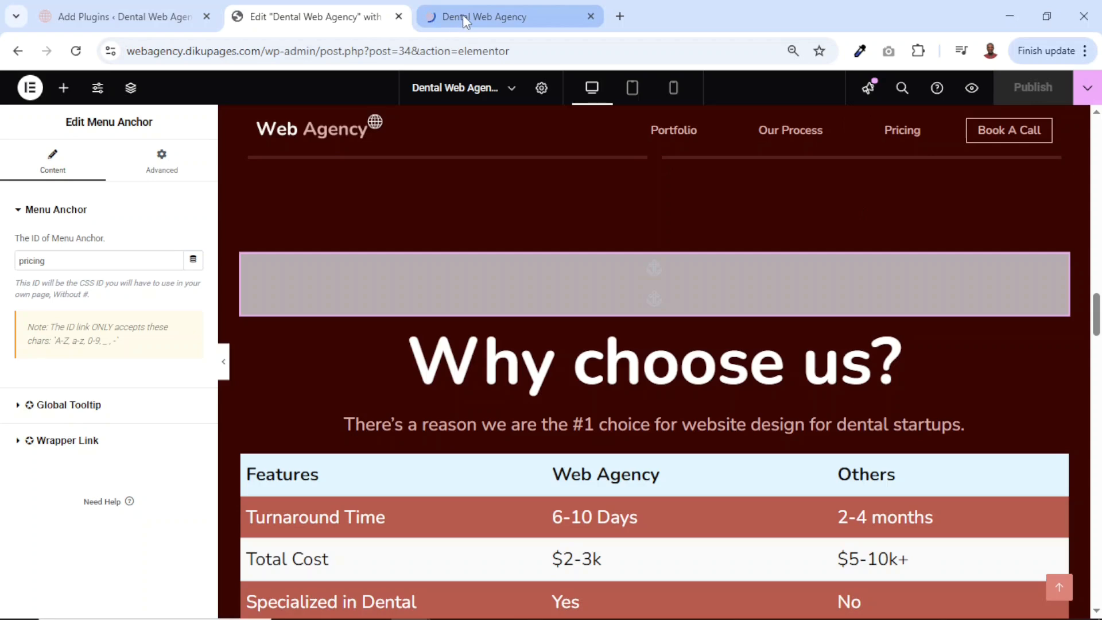
Test the Portfolio, Our Process and Pricing header links in the page preview, look through the page, and return to the Elementor editor
left_click(462, 15)
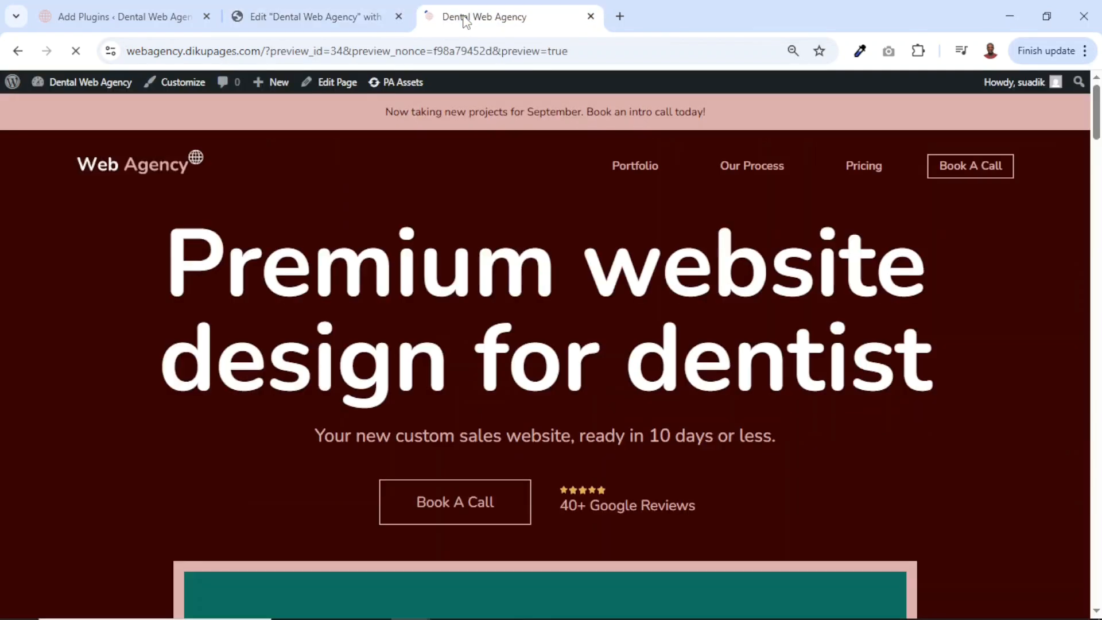
left_click(633, 171)
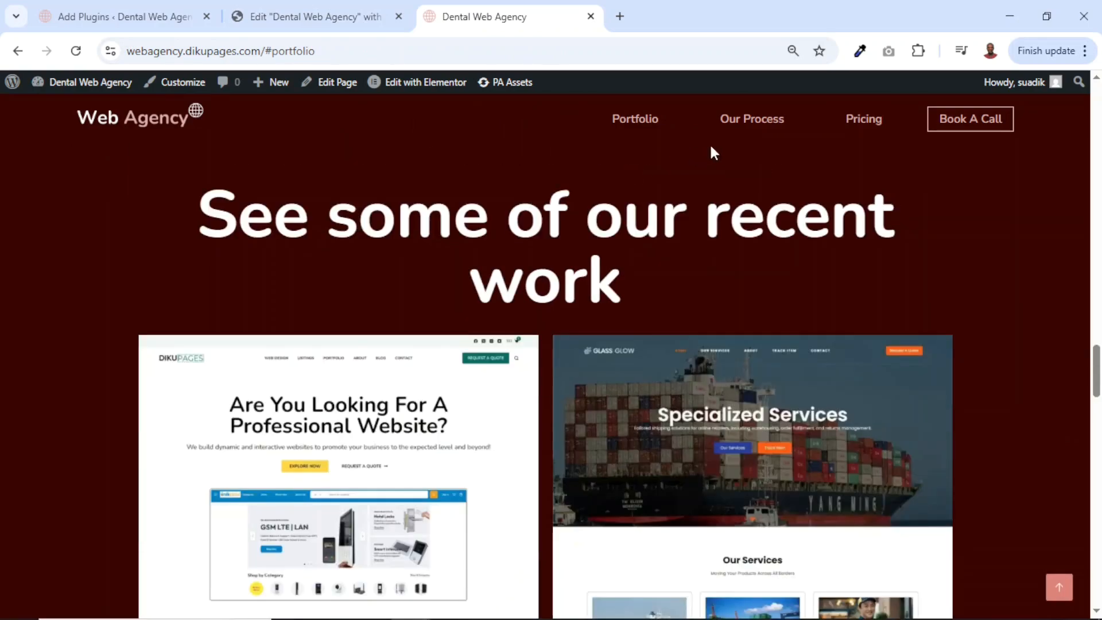
left_click(753, 121)
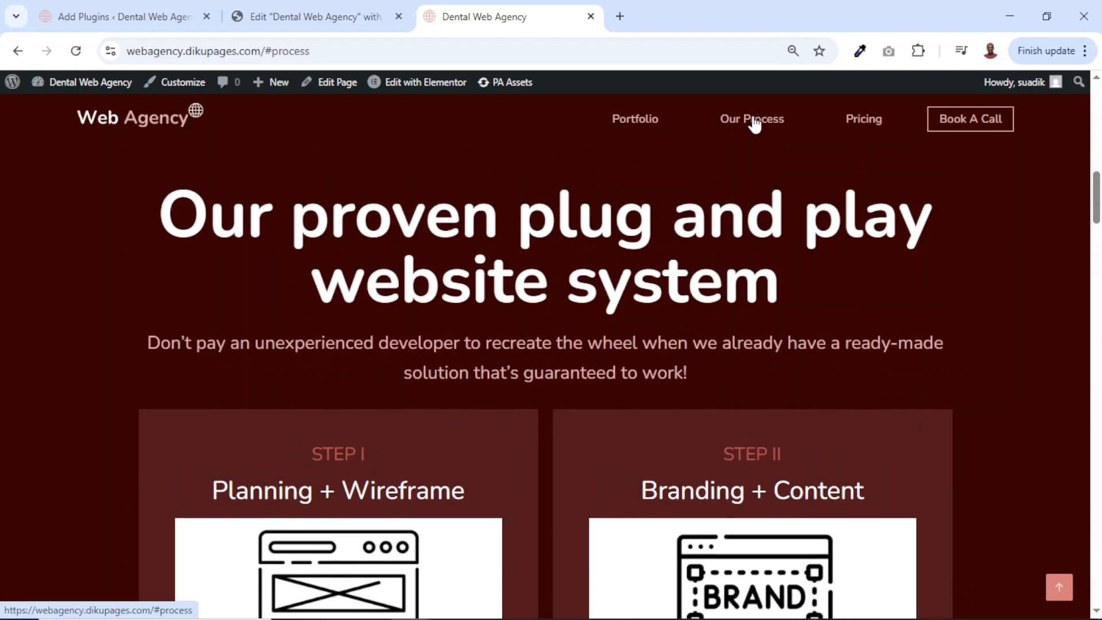
left_click(864, 124)
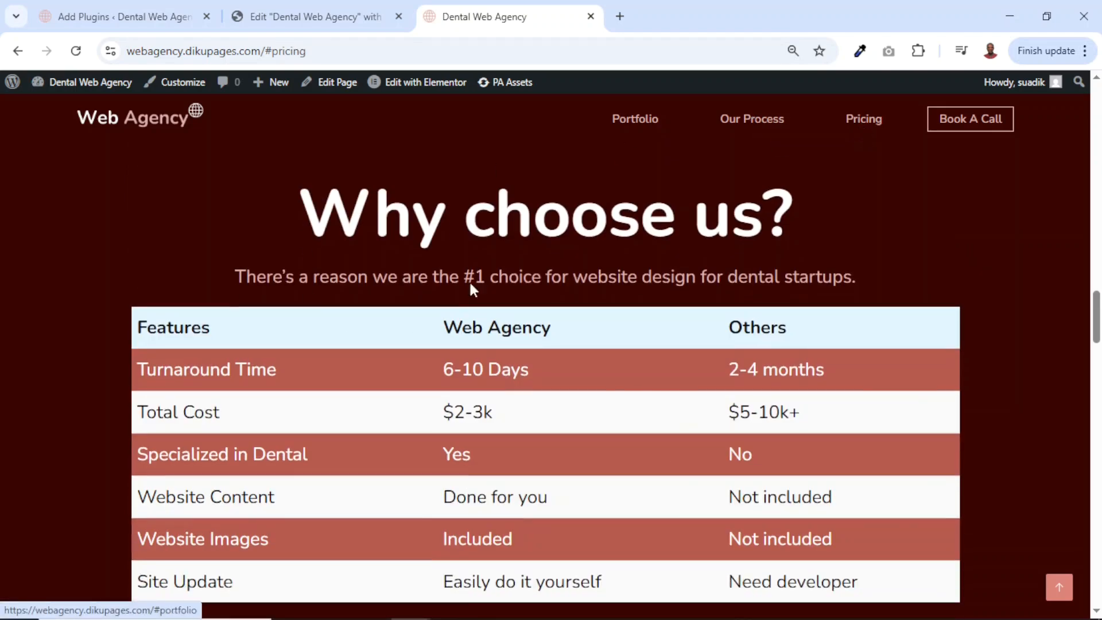
scroll(451, 283, "down", 6)
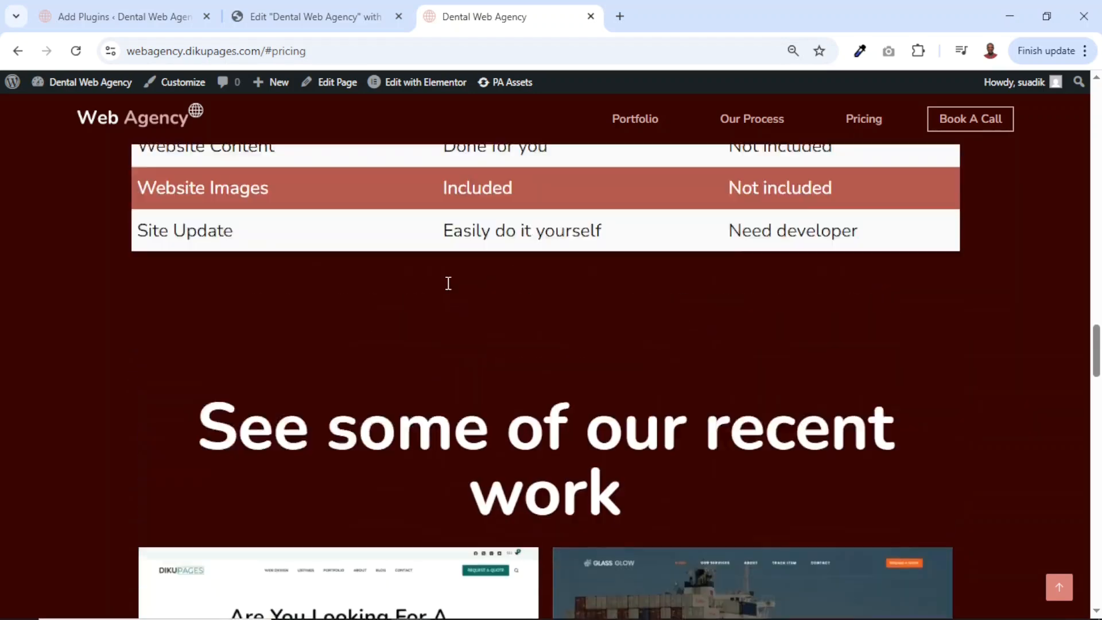
scroll(449, 283, "up", 12)
left_click_drag(1097, 319, 1098, 517)
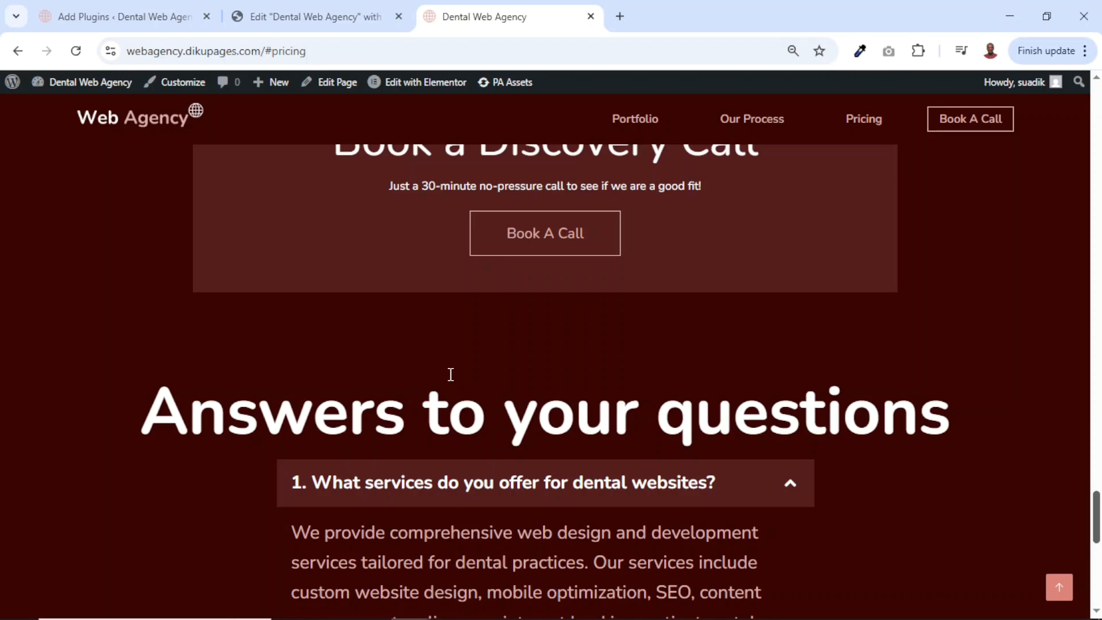
left_click(315, 16)
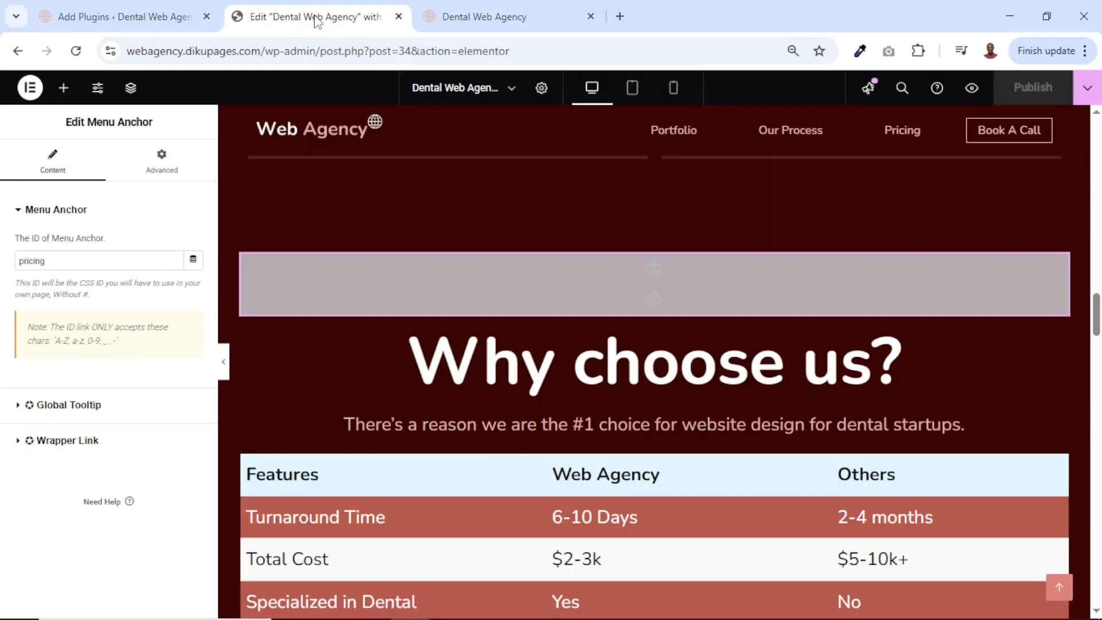